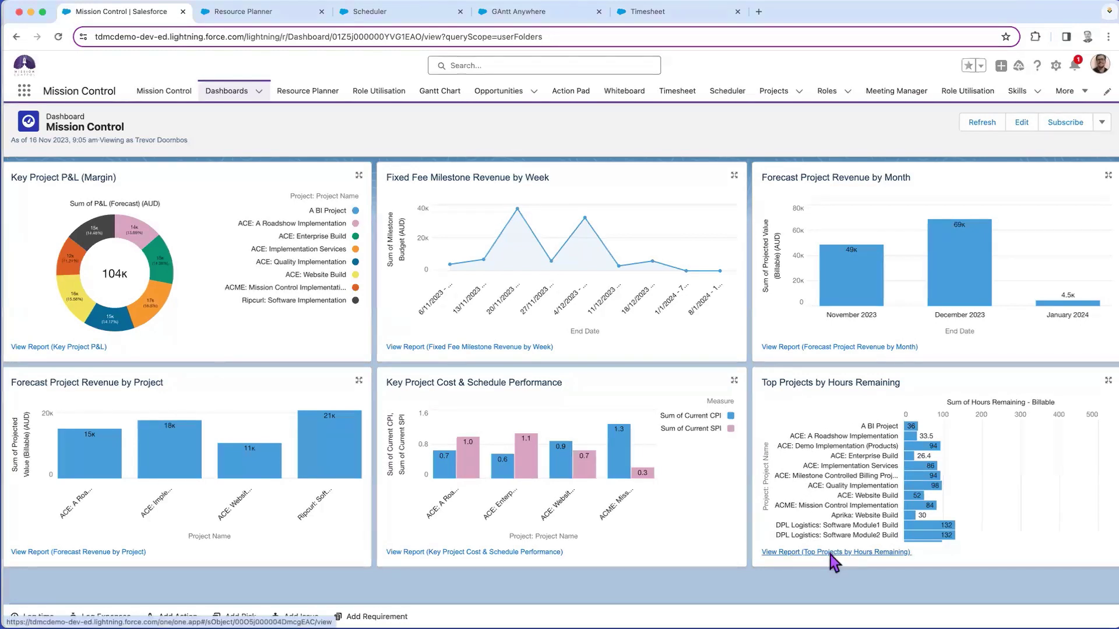
# Open ACE: A Roadshow Implementation from the Top Projects by Hours Remaining report
pyautogui.click(832, 554)
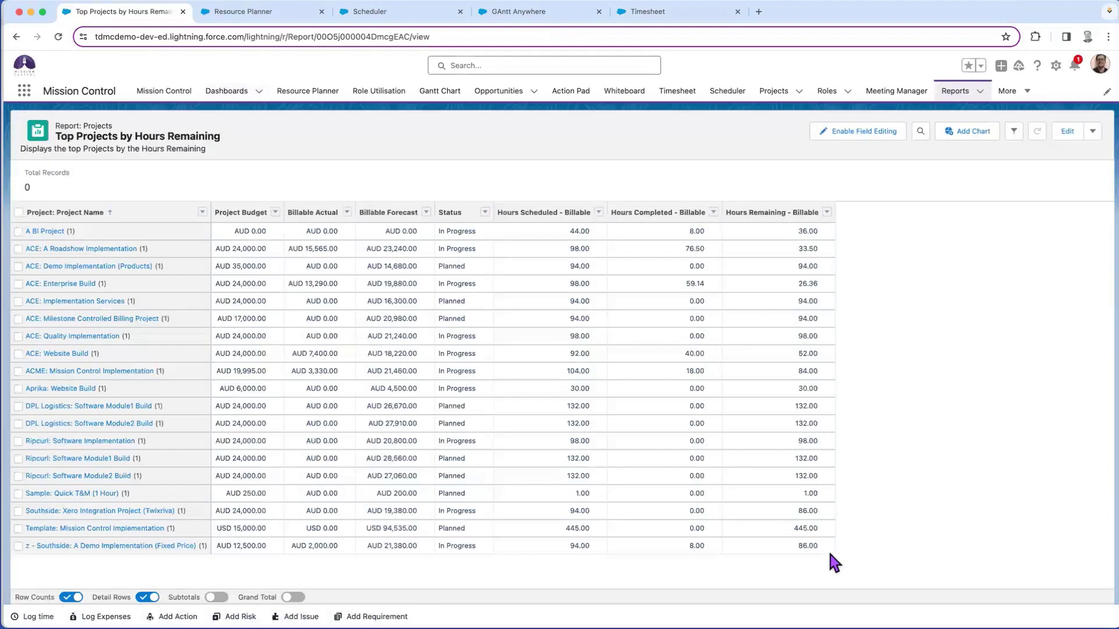
pyautogui.click(109, 249)
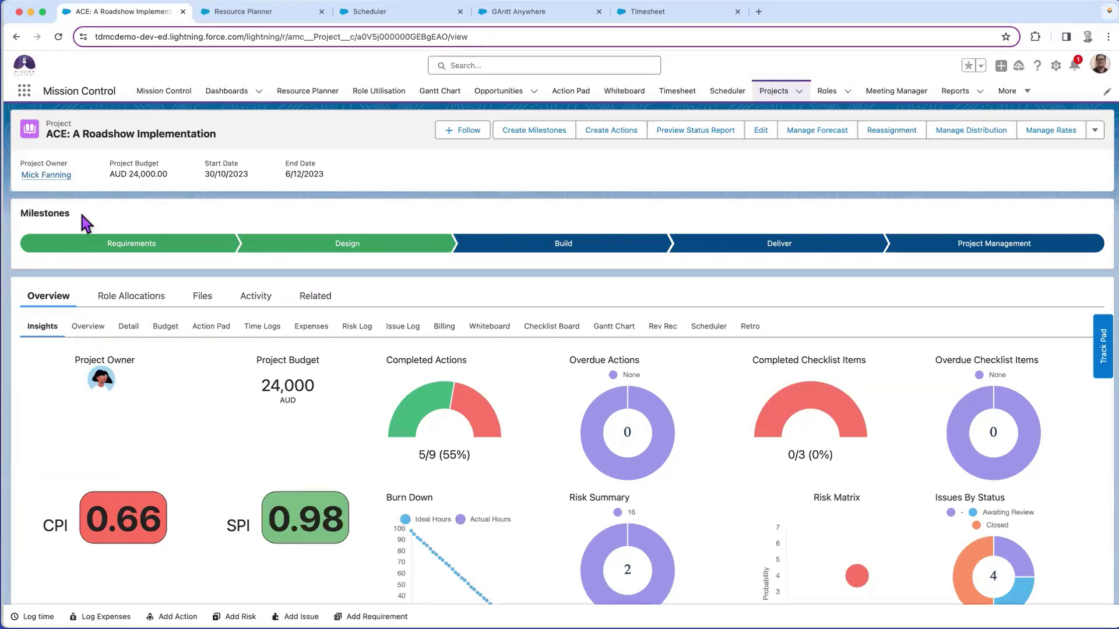
# Review the Insights charts, from CPI 0.66 and SPI 0.98 down to the invoice totals and 24,000 AUD budget
pyautogui.scroll(-3, 218, 318)
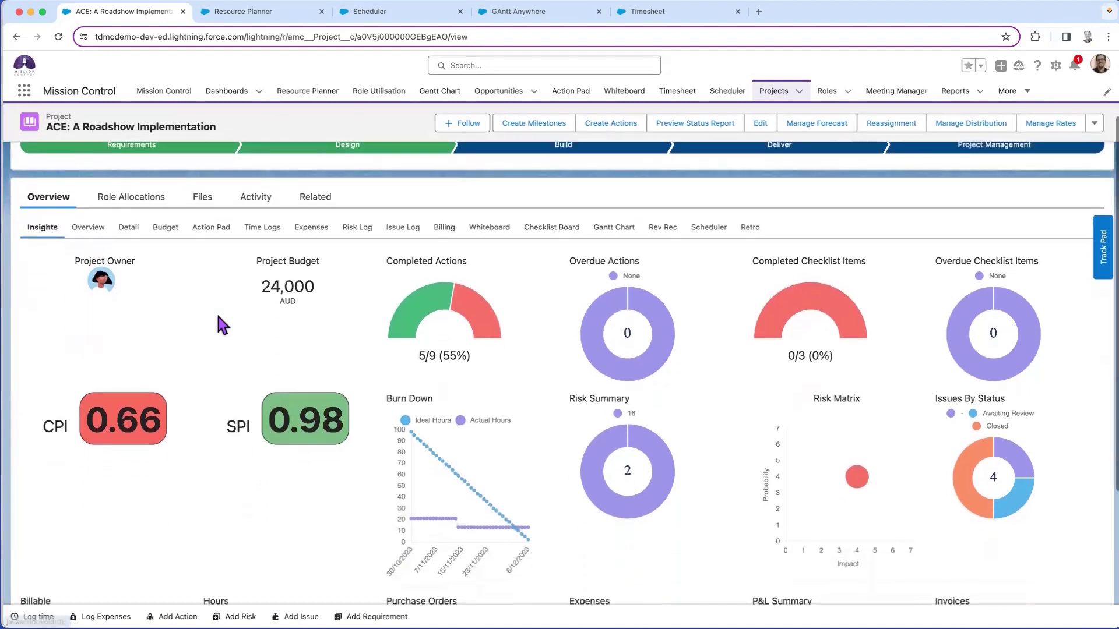
pyautogui.scroll(-1, 218, 316)
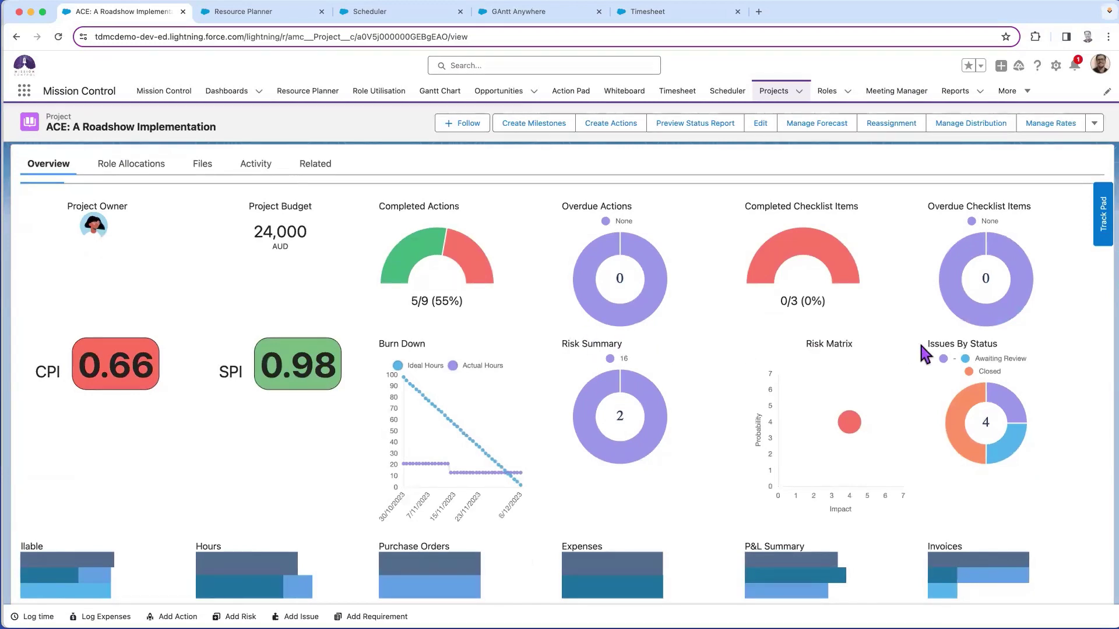
pyautogui.moveTo(649, 458)
pyautogui.hscroll(-1, 759, 427)
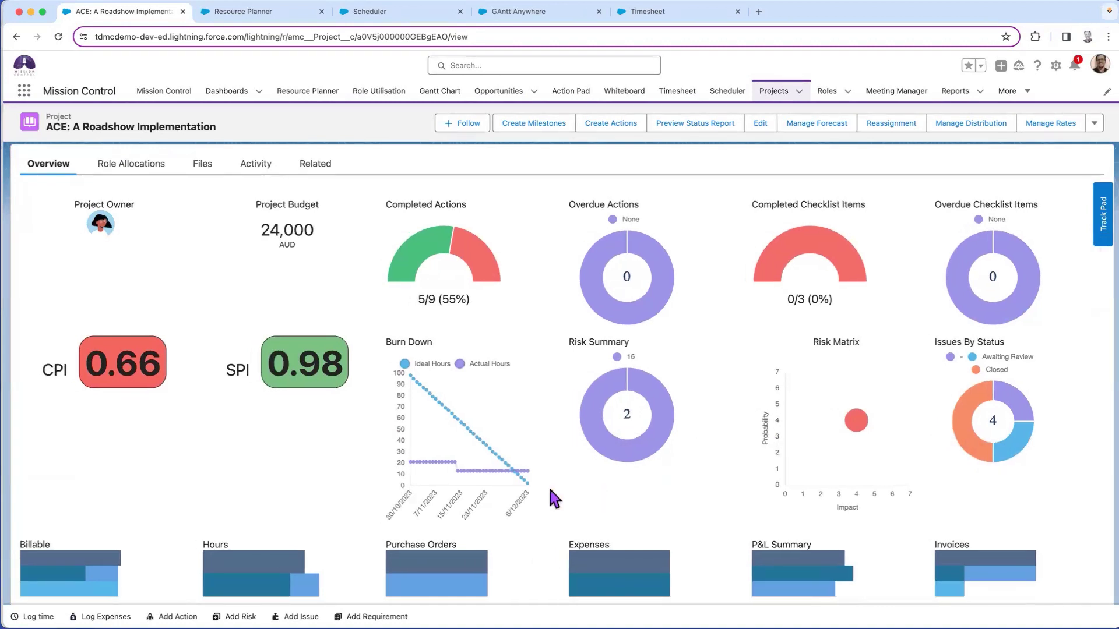
pyautogui.scroll(-1, 553, 498)
pyautogui.scroll(-5, 312, 454)
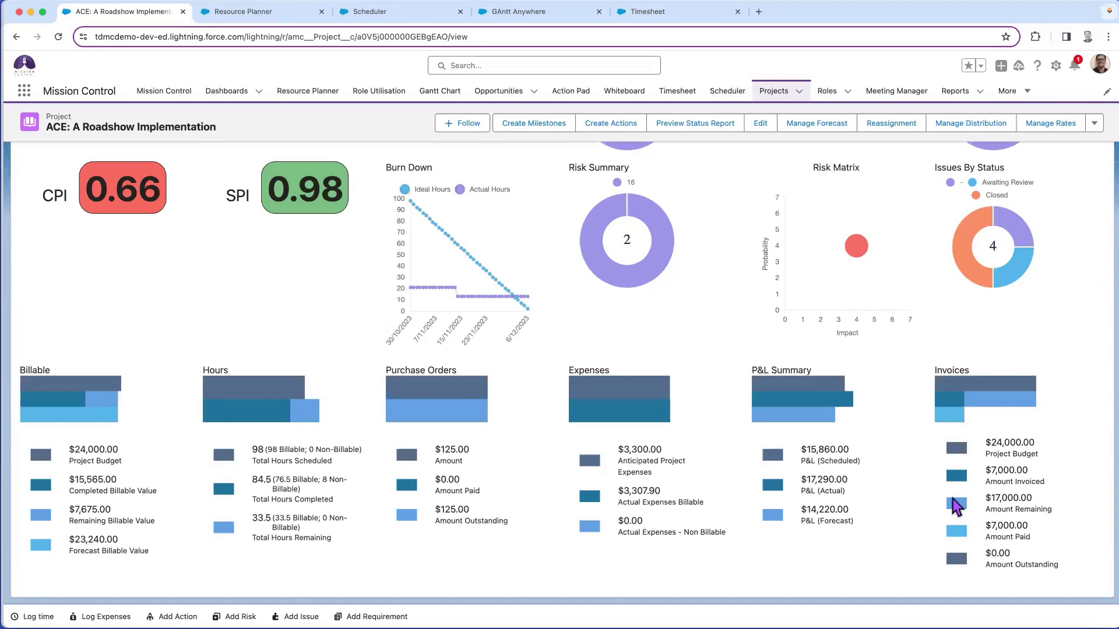
pyautogui.scroll(1, 956, 505)
pyautogui.scroll(5, 956, 506)
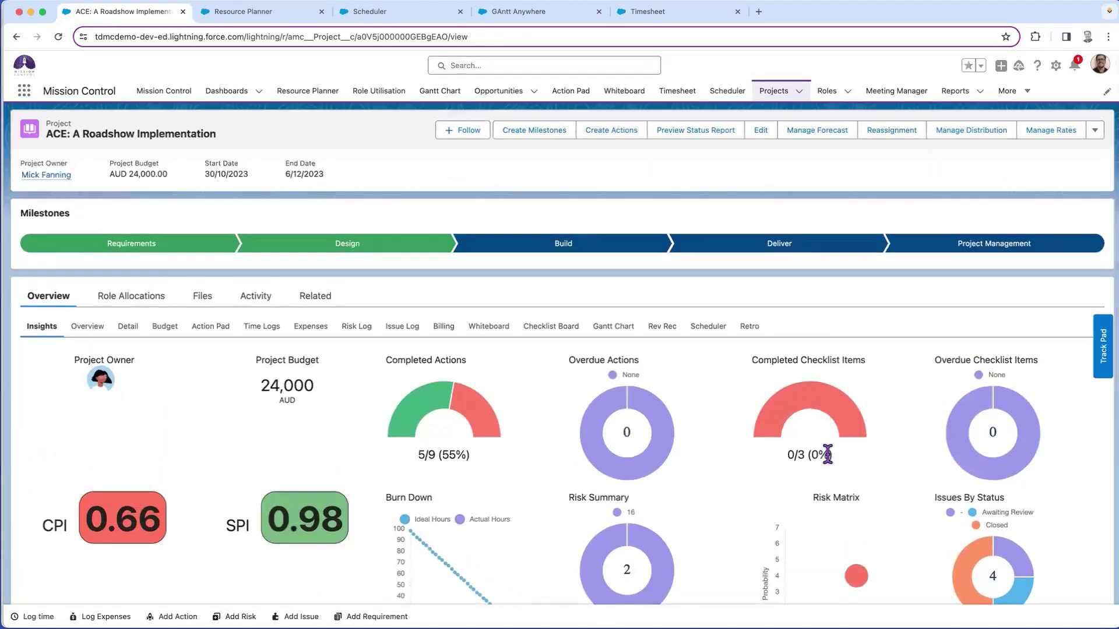
# On the Overview, expand the 100%-complete Requirements milestone in the Work Breakdown Structure to list its two actions
pyautogui.click(96, 331)
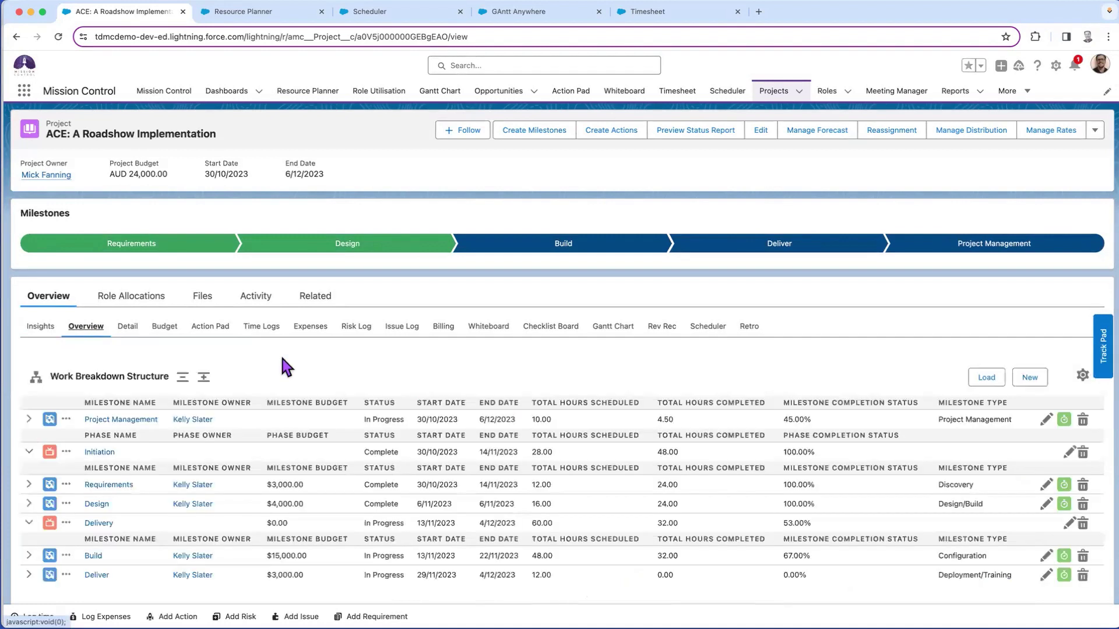
pyautogui.scroll(-5, 243, 367)
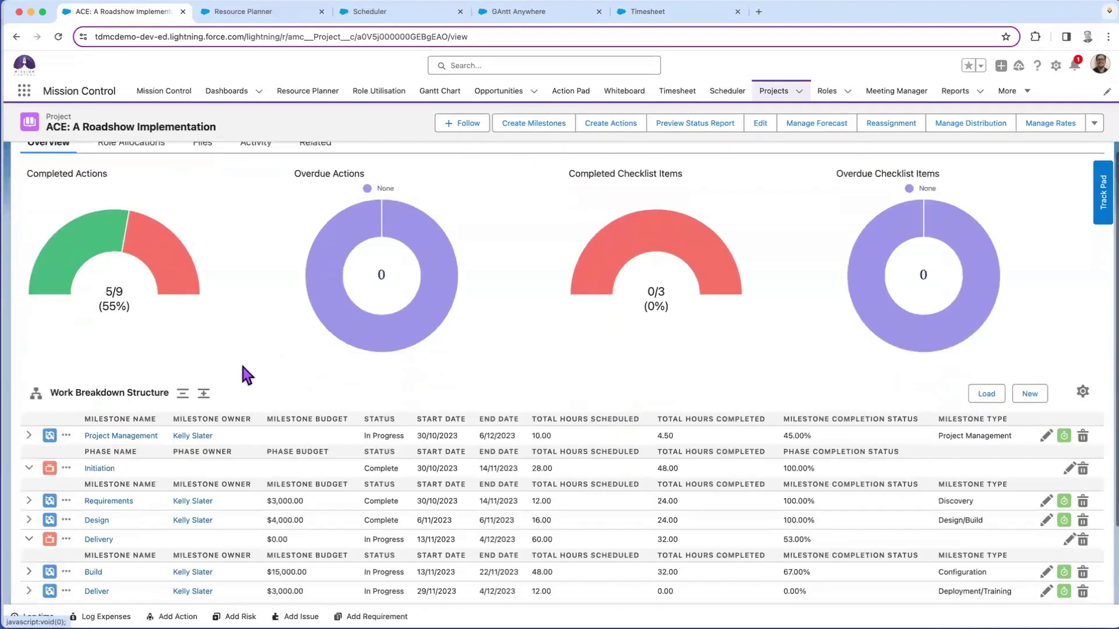
pyautogui.scroll(-1, 243, 375)
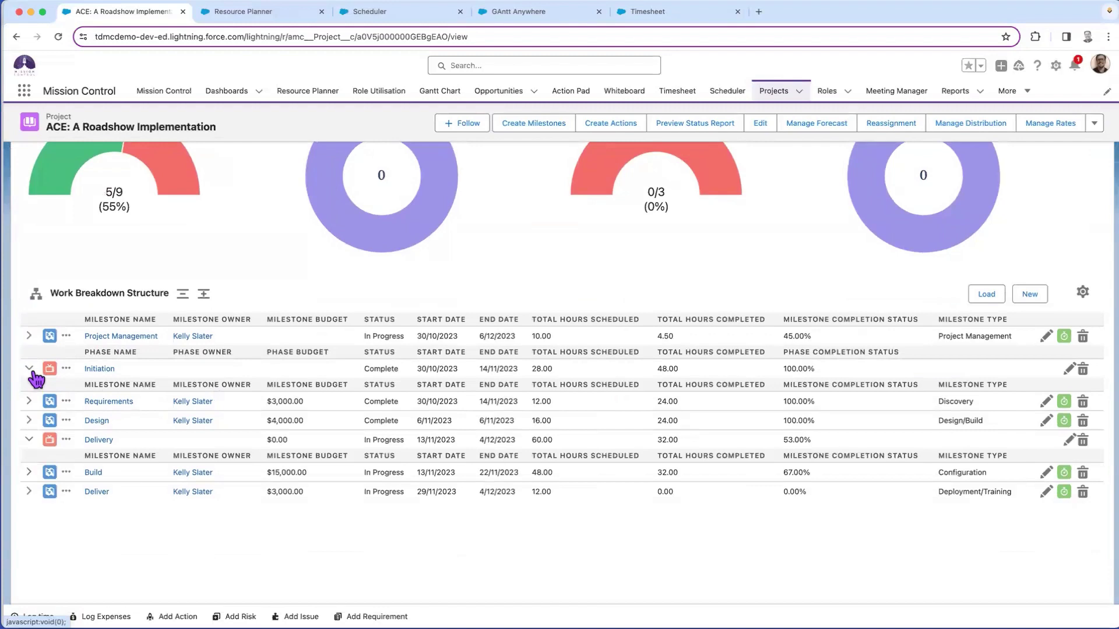
pyautogui.hscroll(-1, 60, 386)
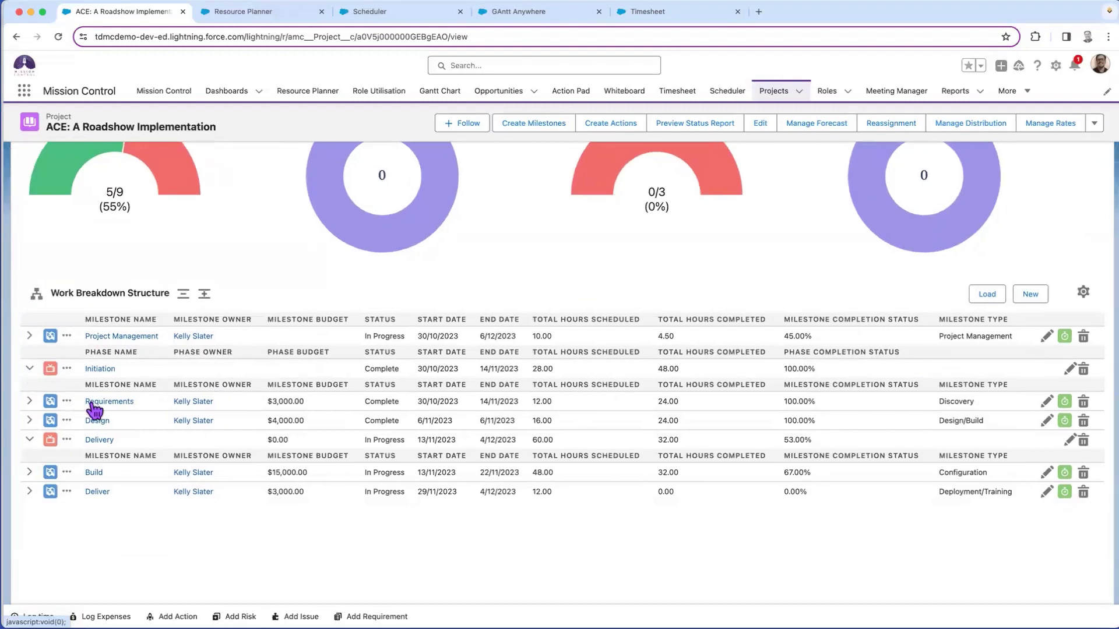
pyautogui.click(31, 402)
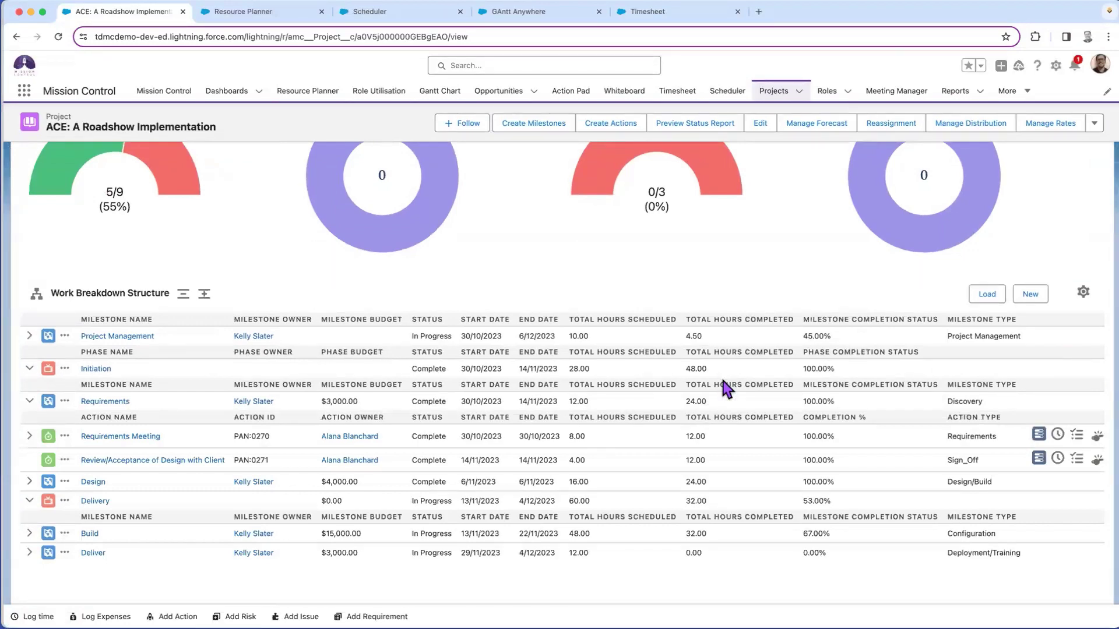
pyautogui.scroll(5, 726, 388)
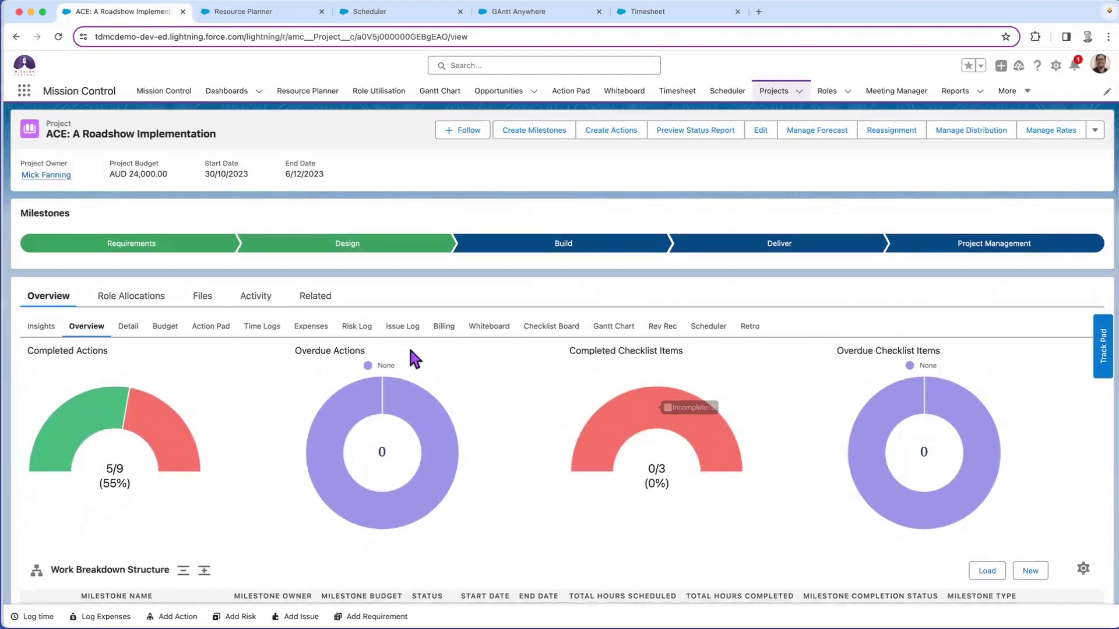
# Review the Action Pad hours summary (98 scheduled, 84.5 completed, 33.5 remaining) and the nine-action Action Log
pyautogui.click(201, 328)
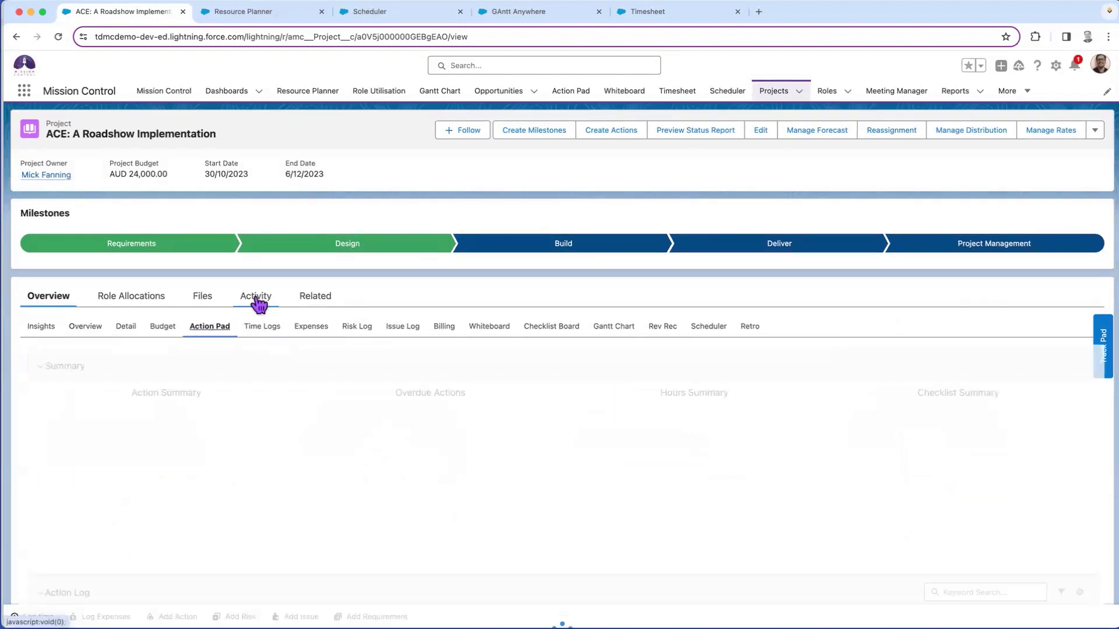
pyautogui.scroll(-2, 268, 356)
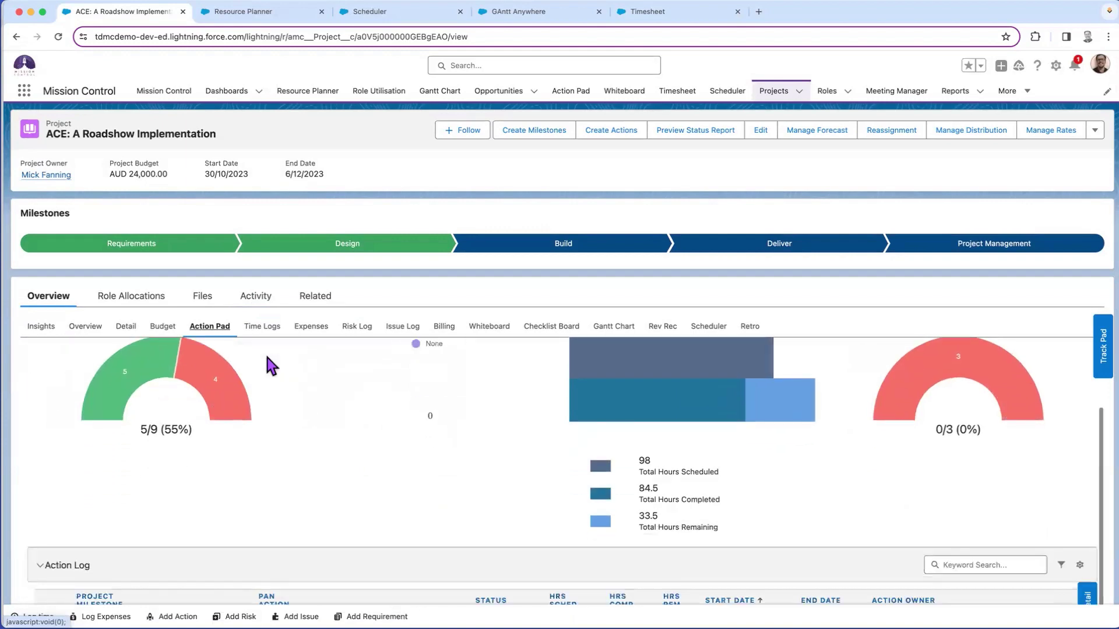
pyautogui.scroll(-5, 267, 356)
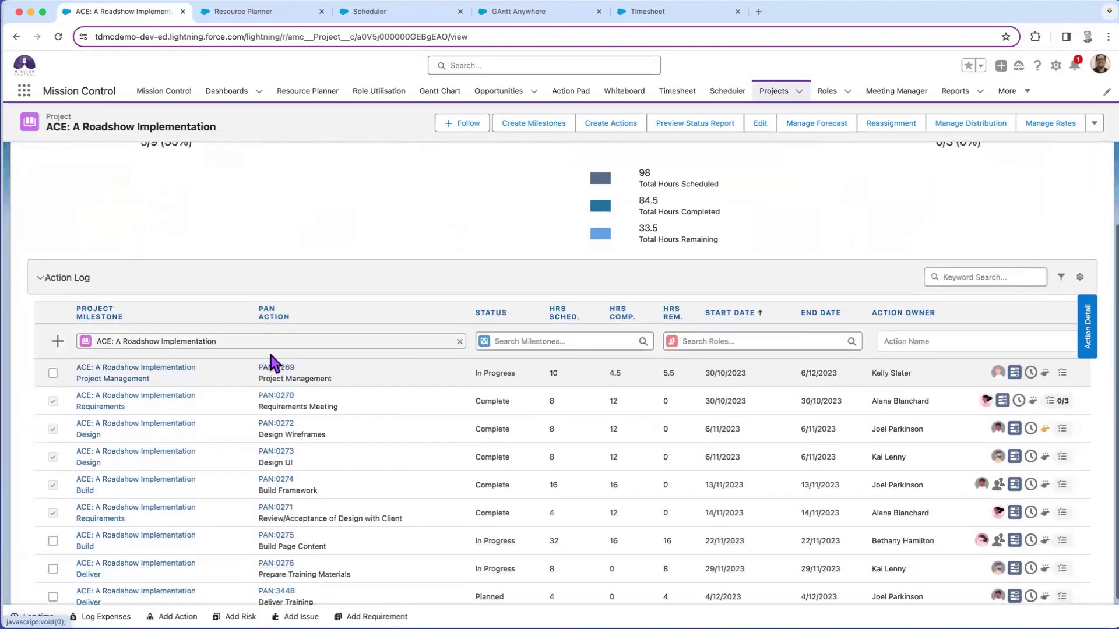
pyautogui.scroll(-1, 272, 362)
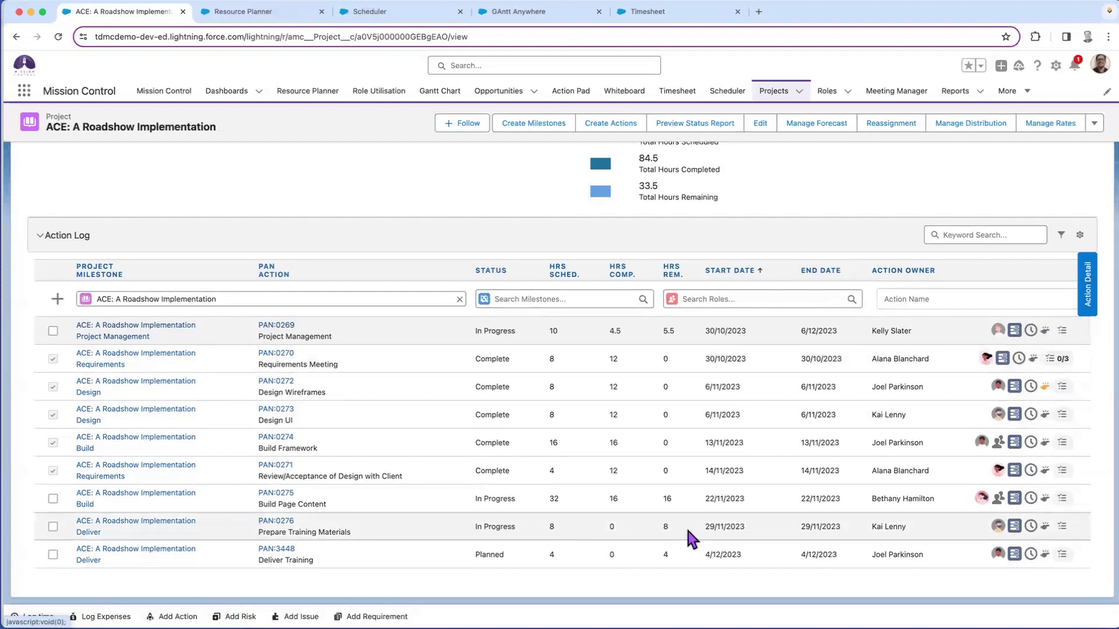
pyautogui.scroll(2, 693, 511)
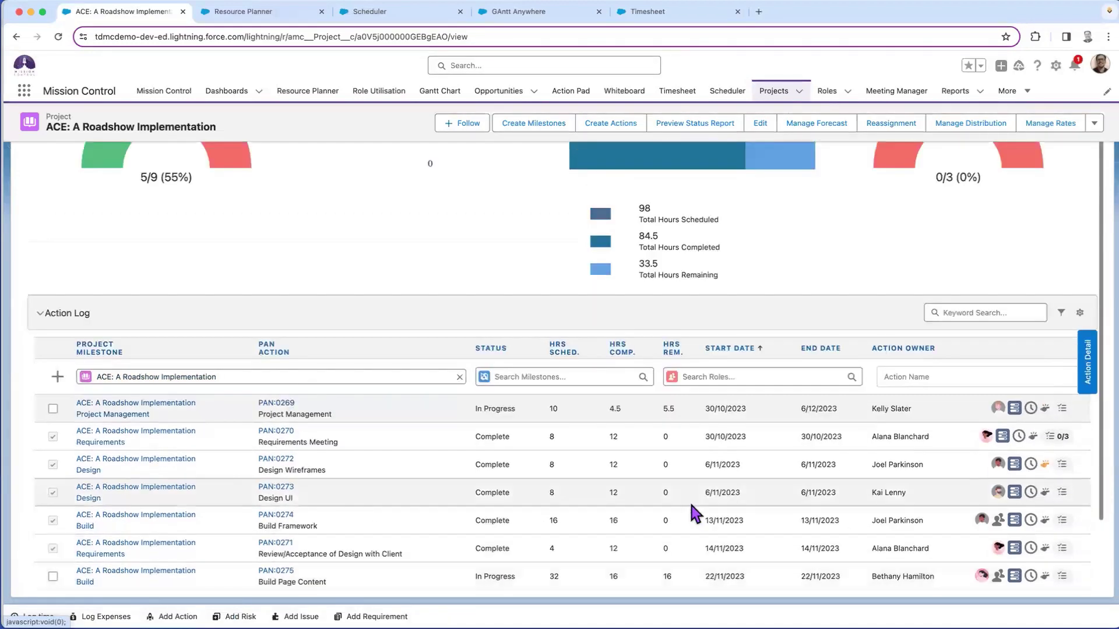
pyautogui.scroll(8, 480, 429)
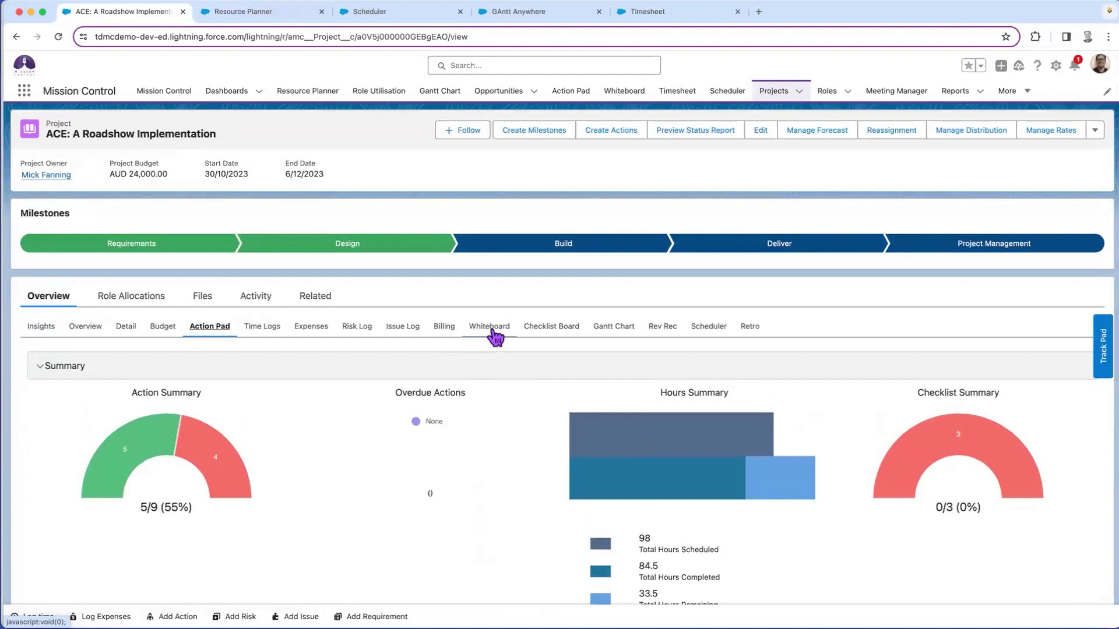
# Show the Whiteboard with card PAN:0276 expanded: 1 Planned, 3 In Progress, 0 On Hold, 5 Complete
pyautogui.click(493, 327)
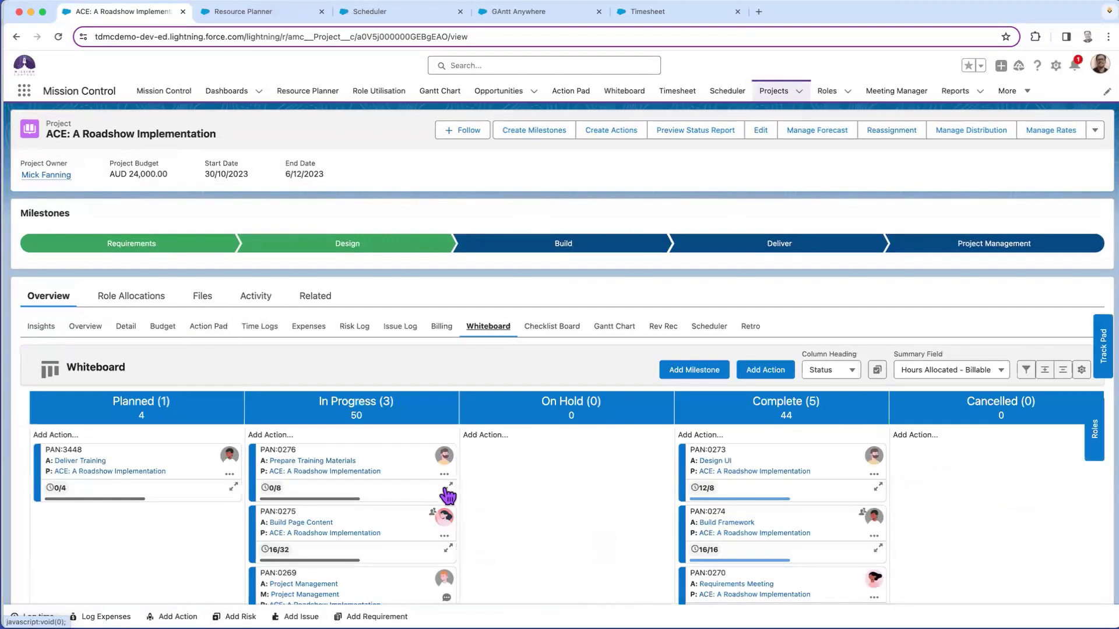
pyautogui.click(449, 486)
pyautogui.scroll(-1, 529, 456)
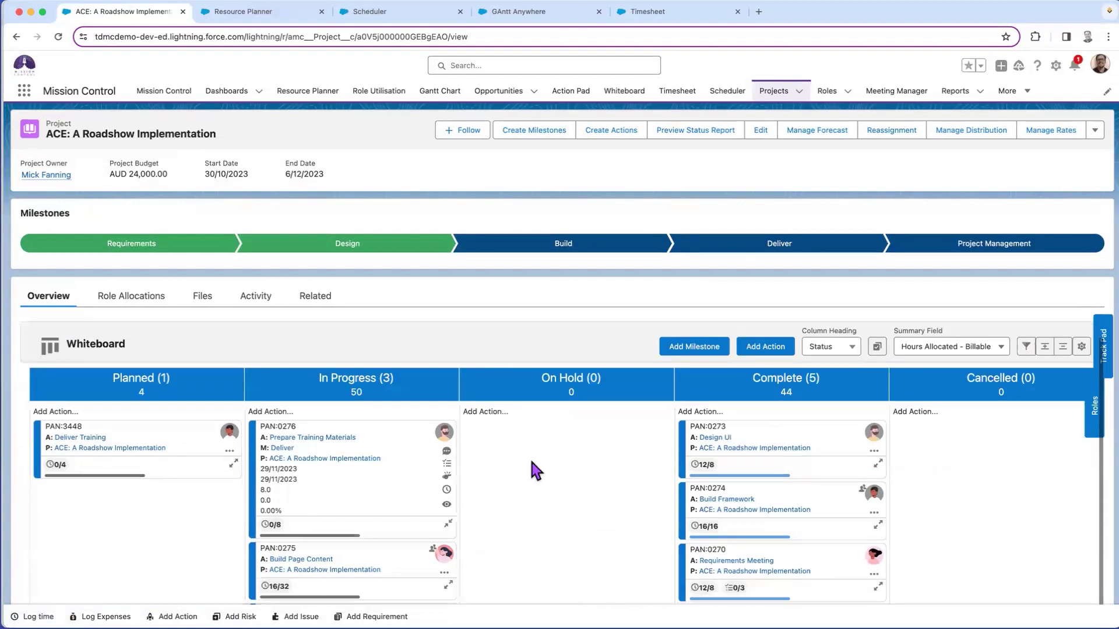
pyautogui.scroll(-5, 532, 461)
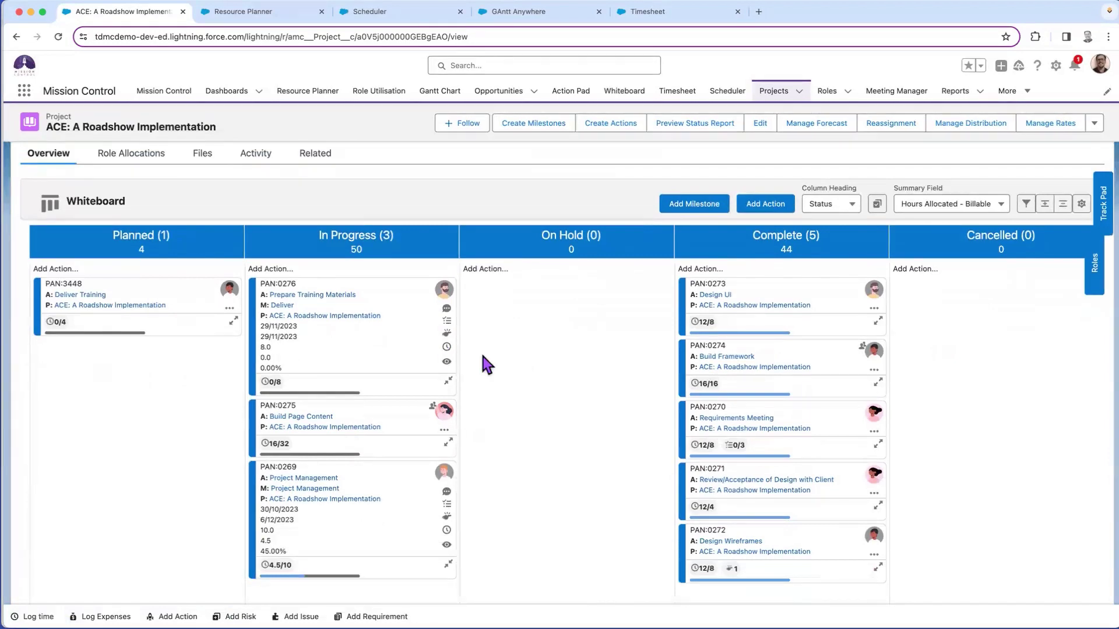
pyautogui.scroll(3, 493, 348)
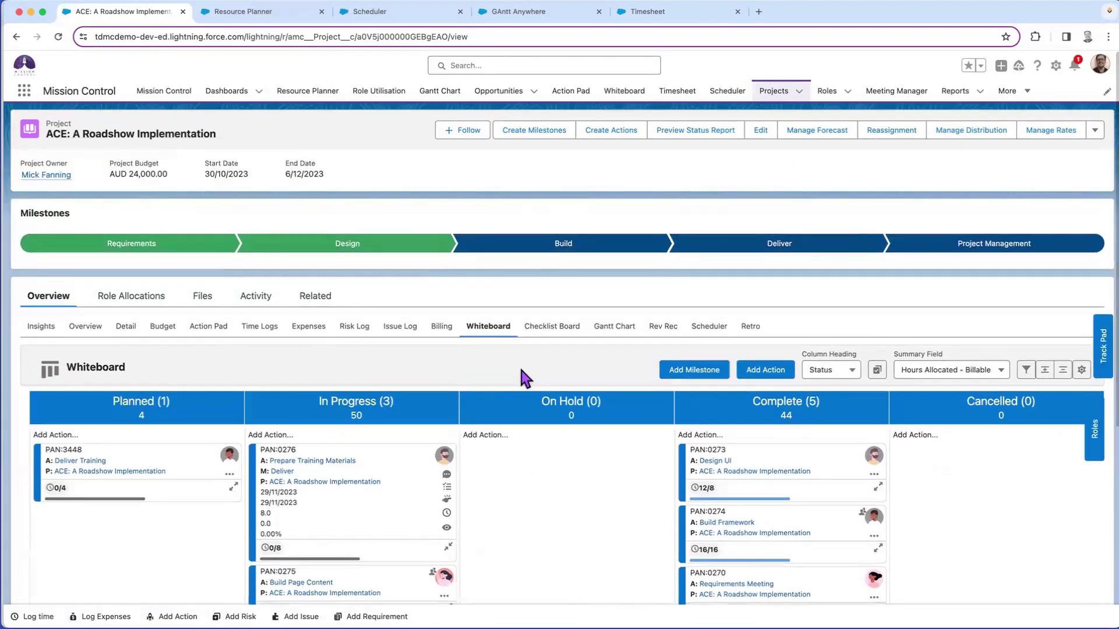
# Show the Gantt Chart fully expanded, with owners, dates, predecessors and progress through 6 December 2023
pyautogui.click(602, 319)
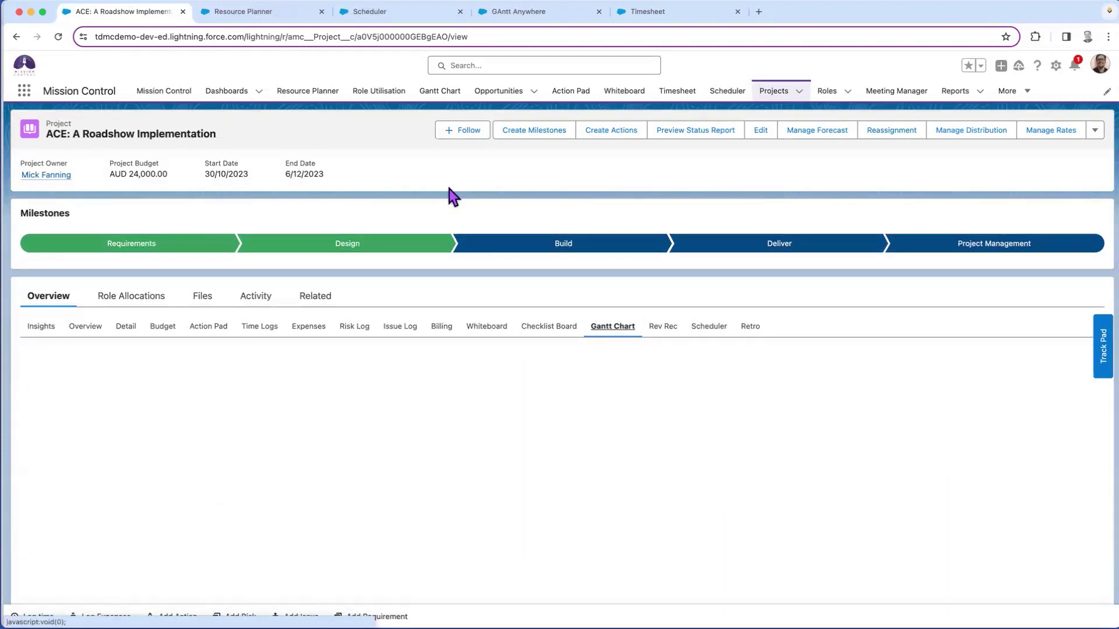
pyautogui.scroll(-3, 295, 270)
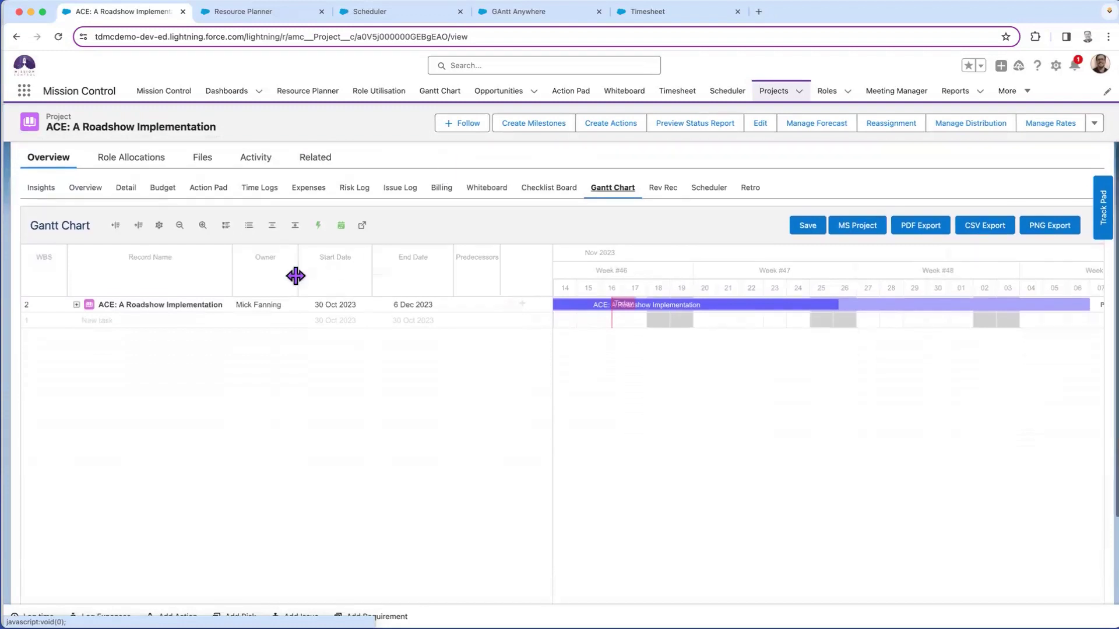
pyautogui.click(294, 209)
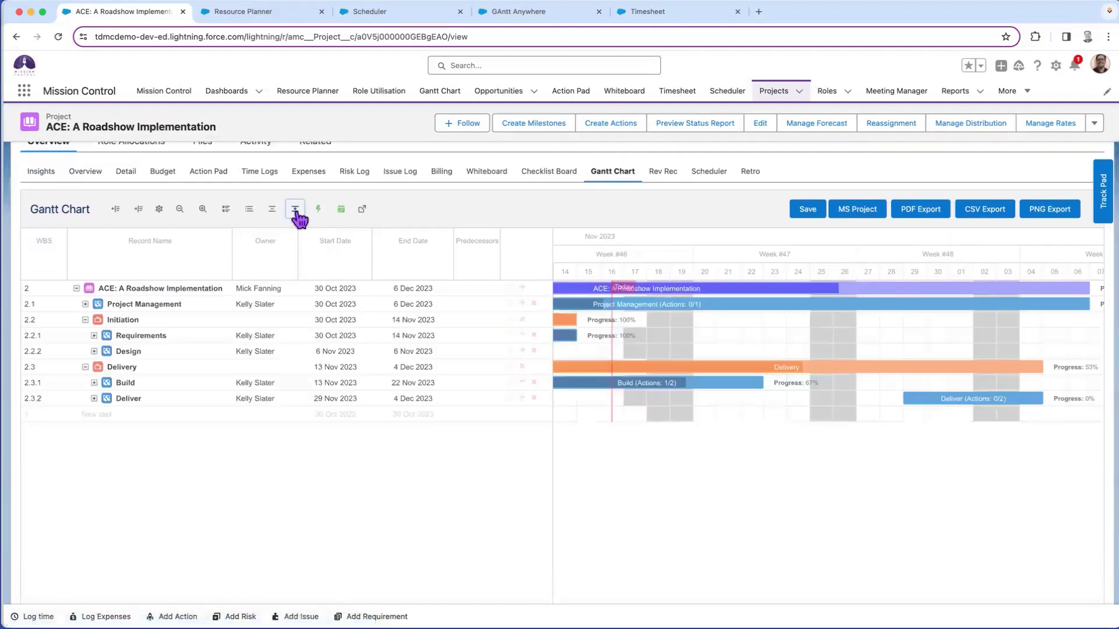
pyautogui.click(294, 210)
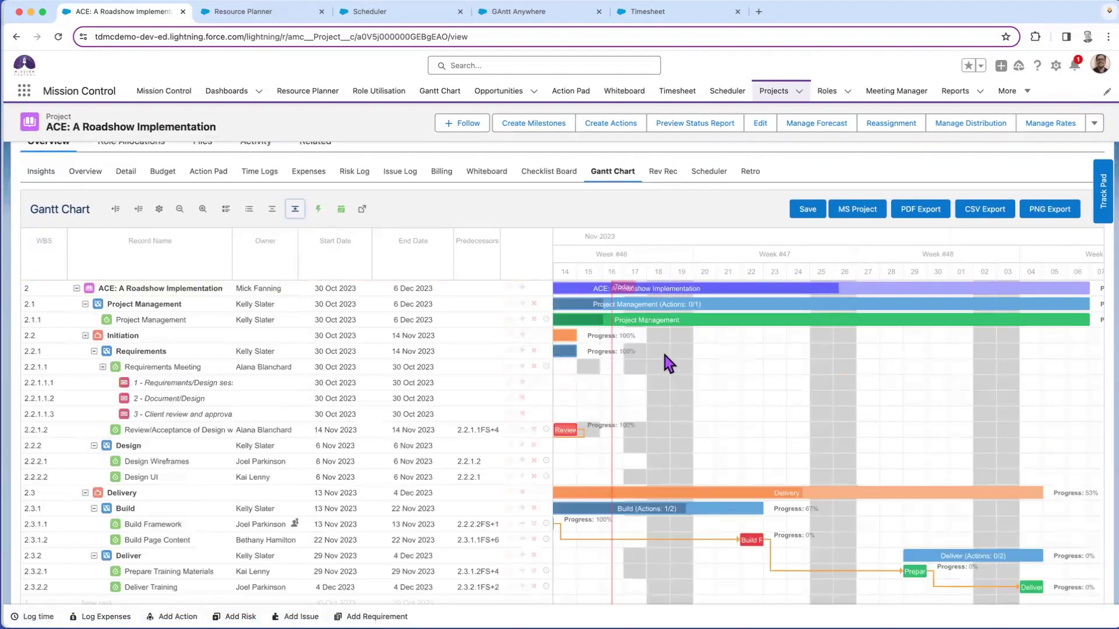
pyautogui.moveTo(682, 520)
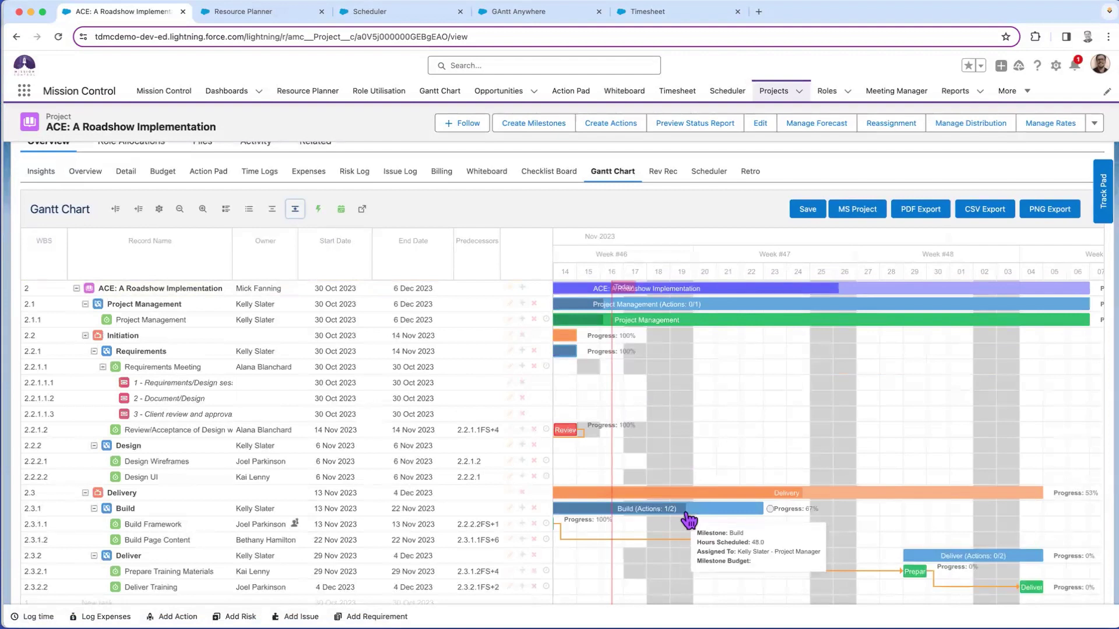
pyautogui.scroll(-1, 689, 521)
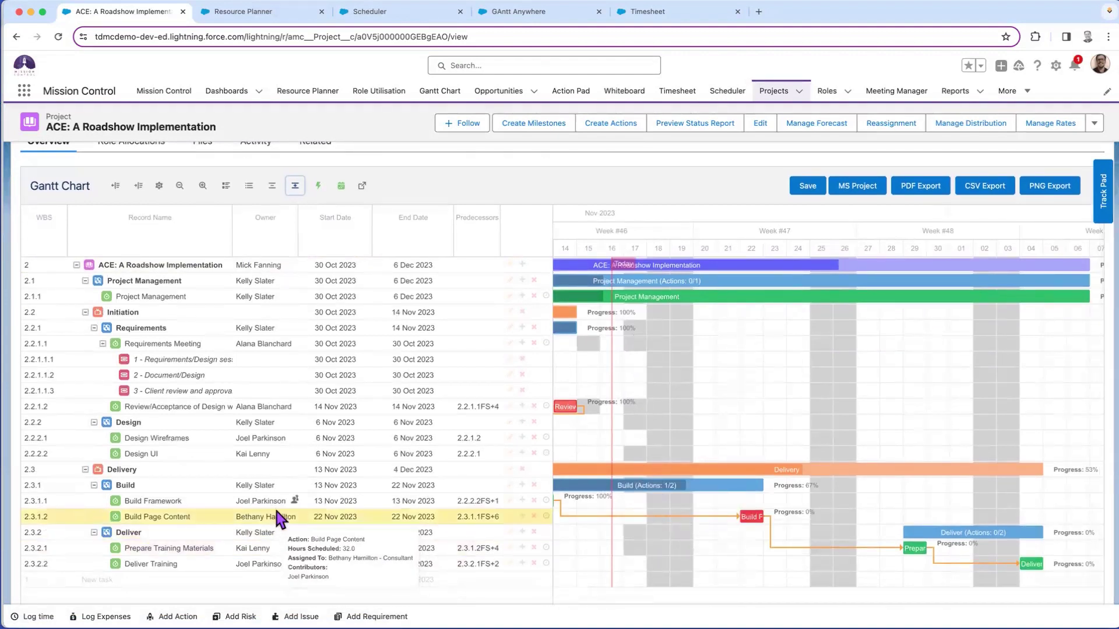
pyautogui.moveTo(275, 504)
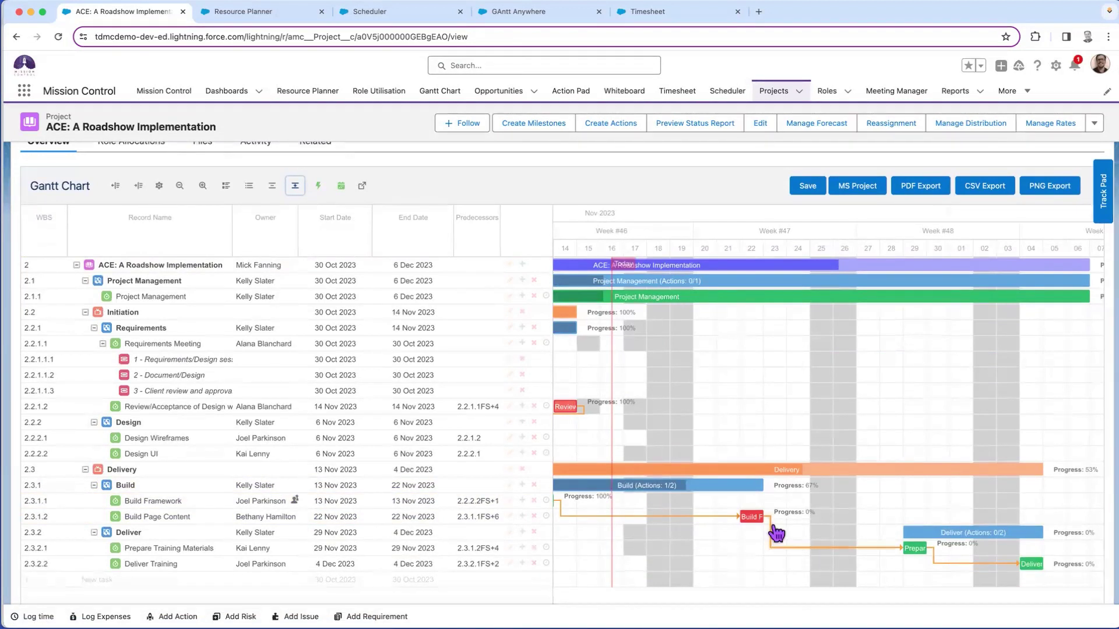
pyautogui.scroll(1, 764, 519)
pyautogui.scroll(5, 524, 315)
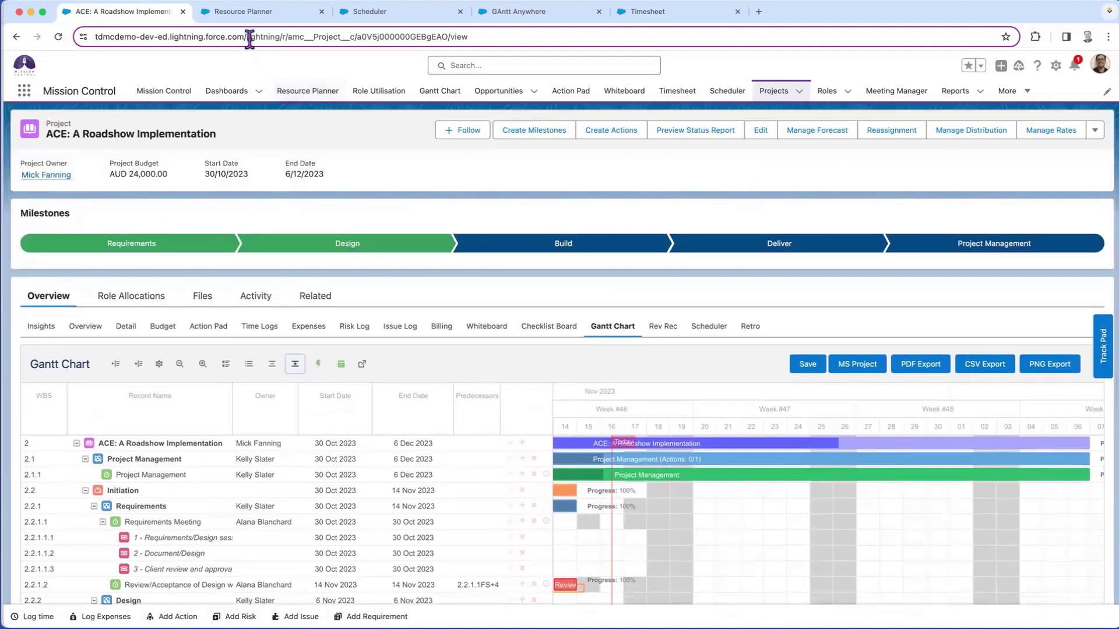
# Show the Resource Planner overview of role capacity versus hours for 13 Nov–30 Dec 2023 (78%)
pyautogui.click(249, 13)
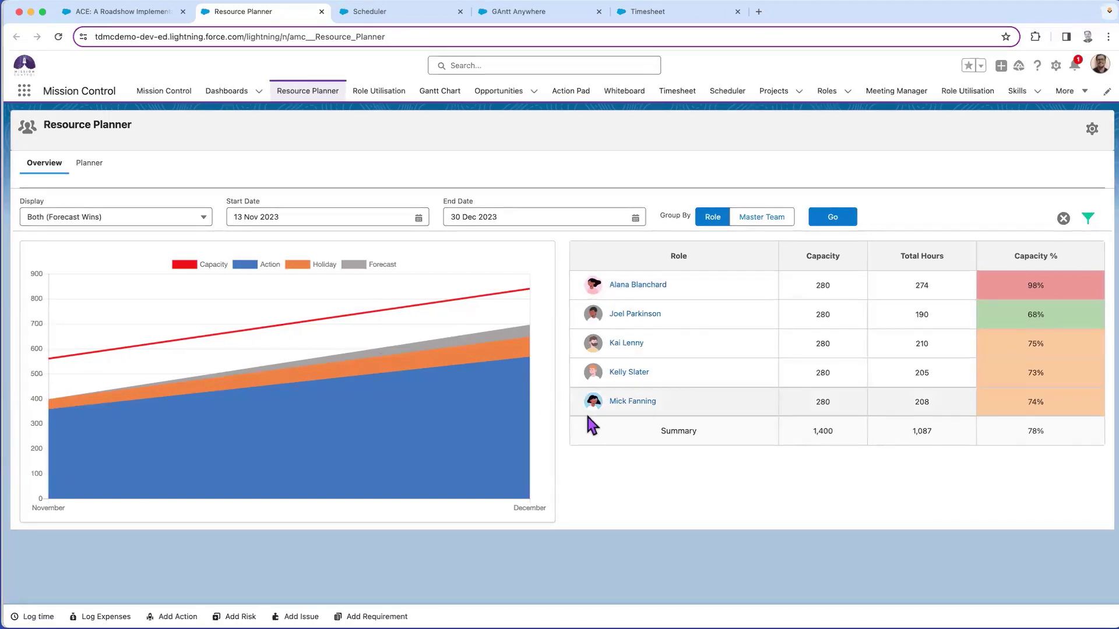
# Show the weekly Planner grid, with the first resource's Billable 242, Holiday 32 and per-project hours expanded
pyautogui.click(102, 169)
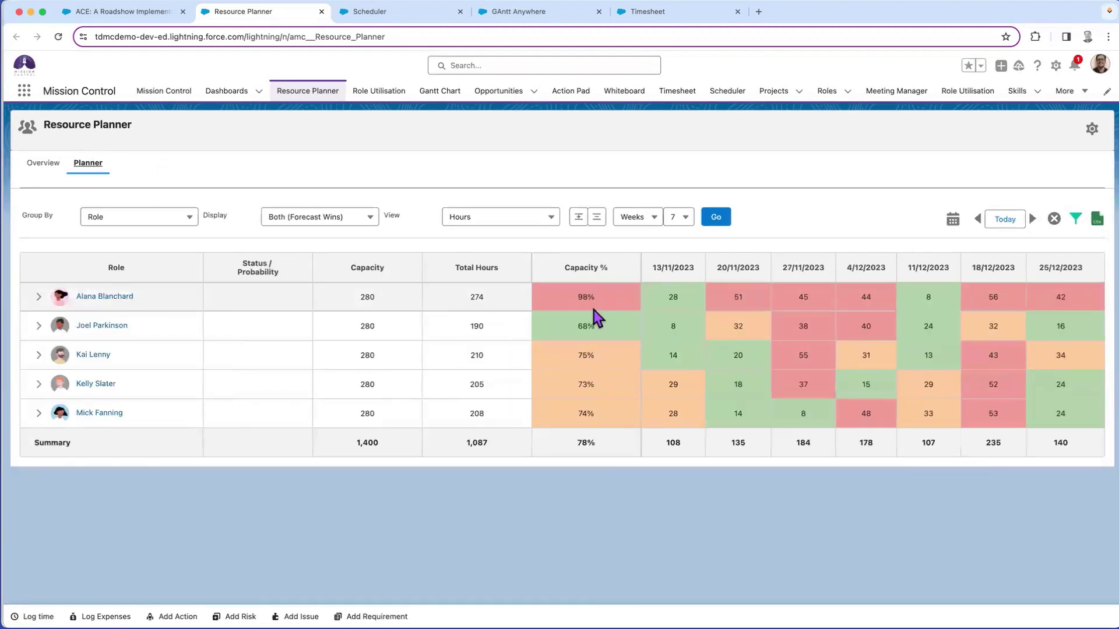
pyautogui.click(642, 218)
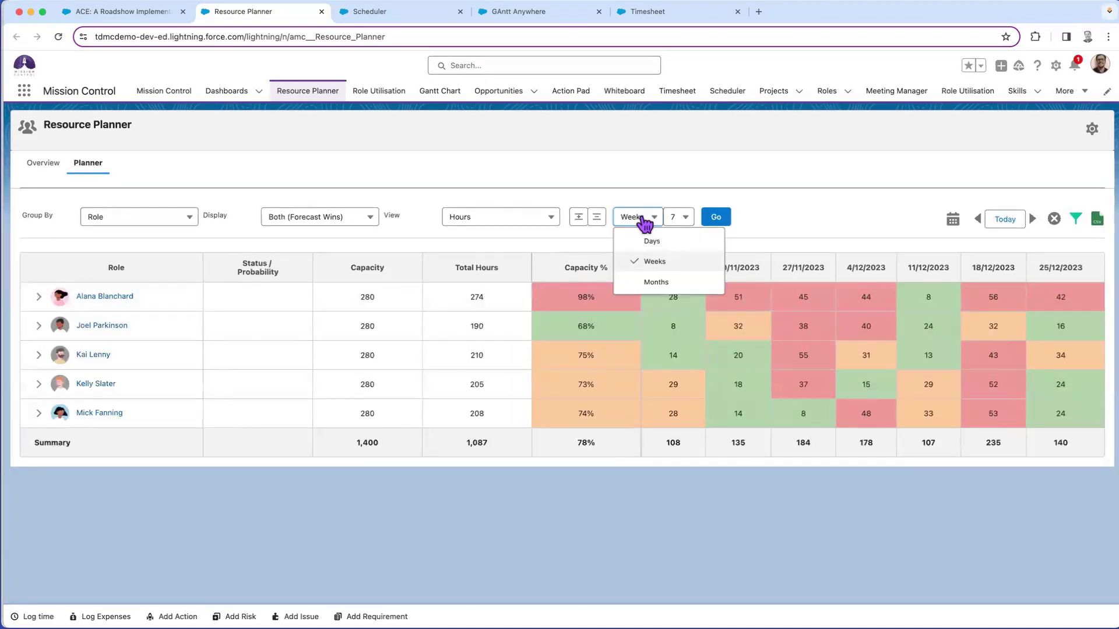
pyautogui.click(606, 182)
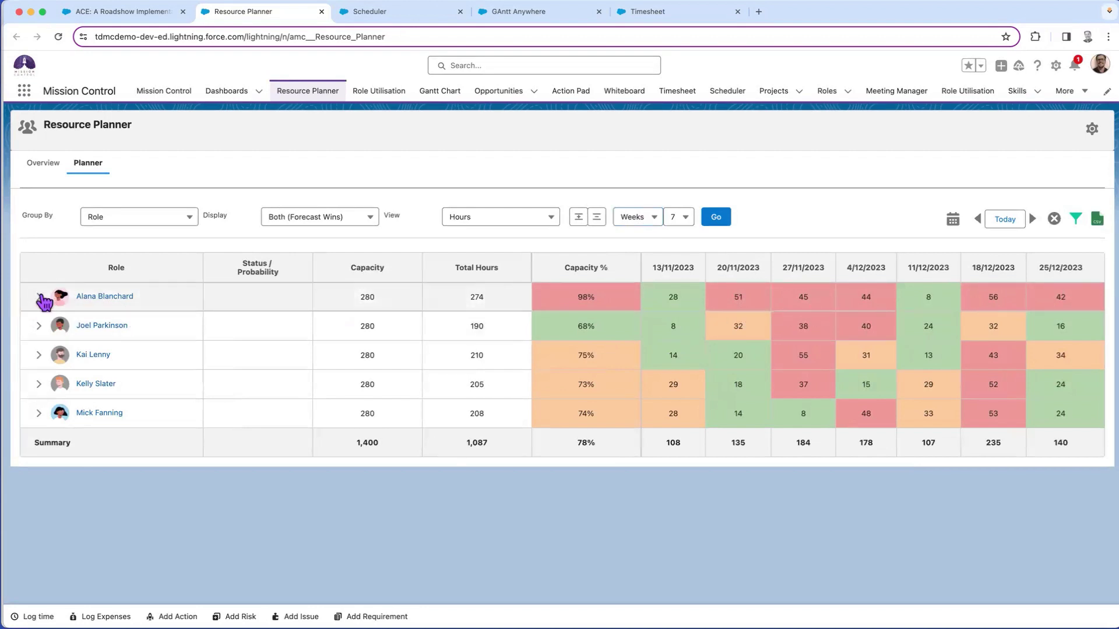
pyautogui.click(41, 297)
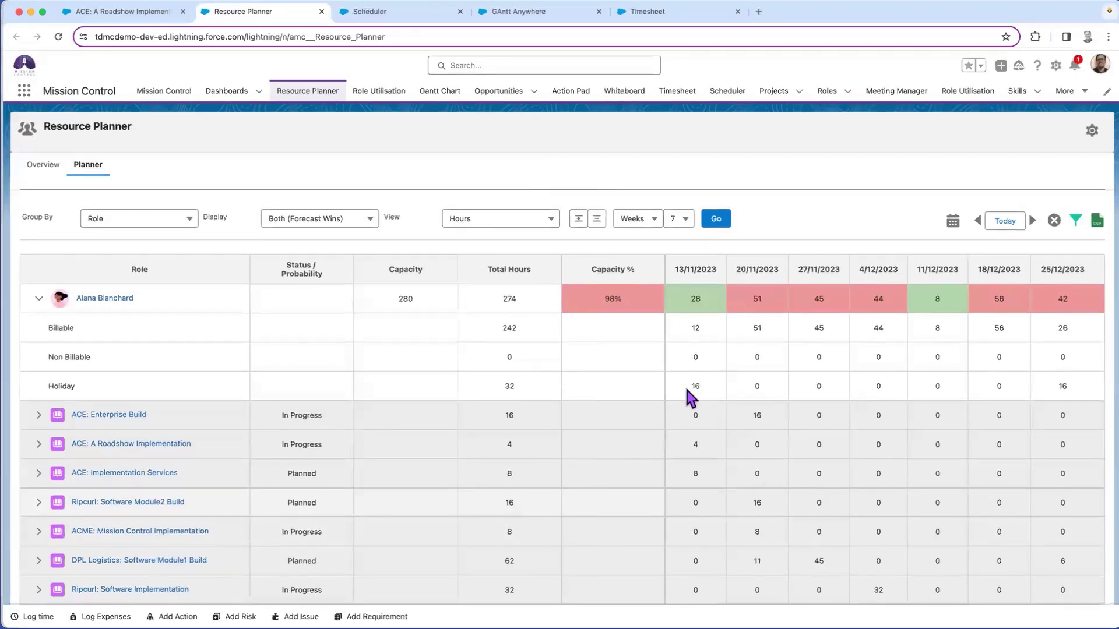
# In the Scheduler, move the Thu 16 Requirements action to the second consultant, raising her allocation to 40/80 (50%)
pyautogui.click(385, 13)
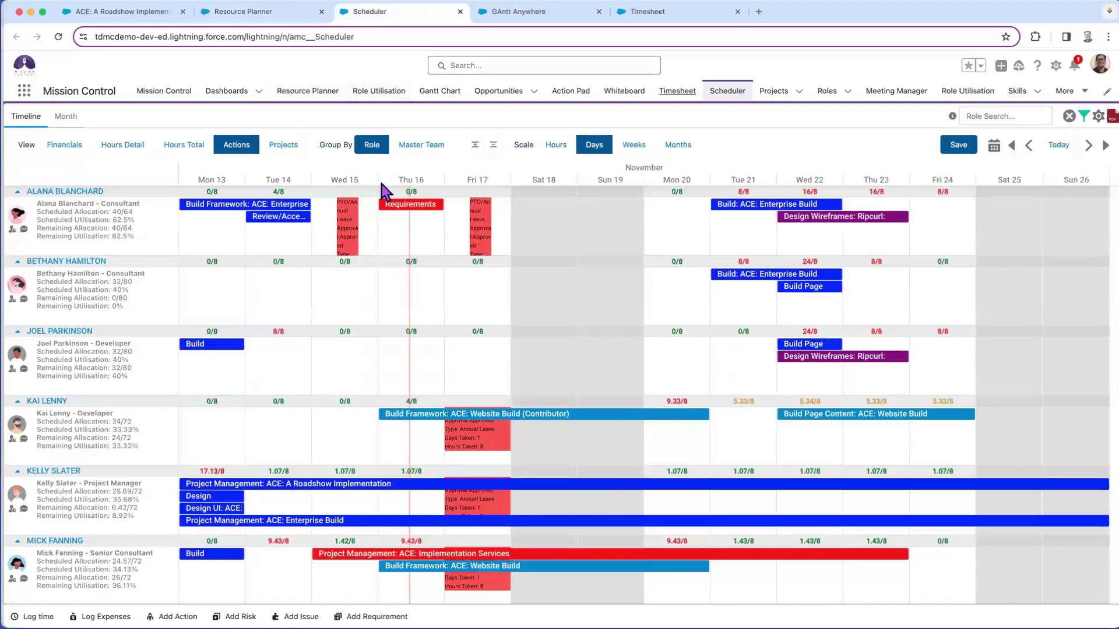
pyautogui.moveTo(412, 217)
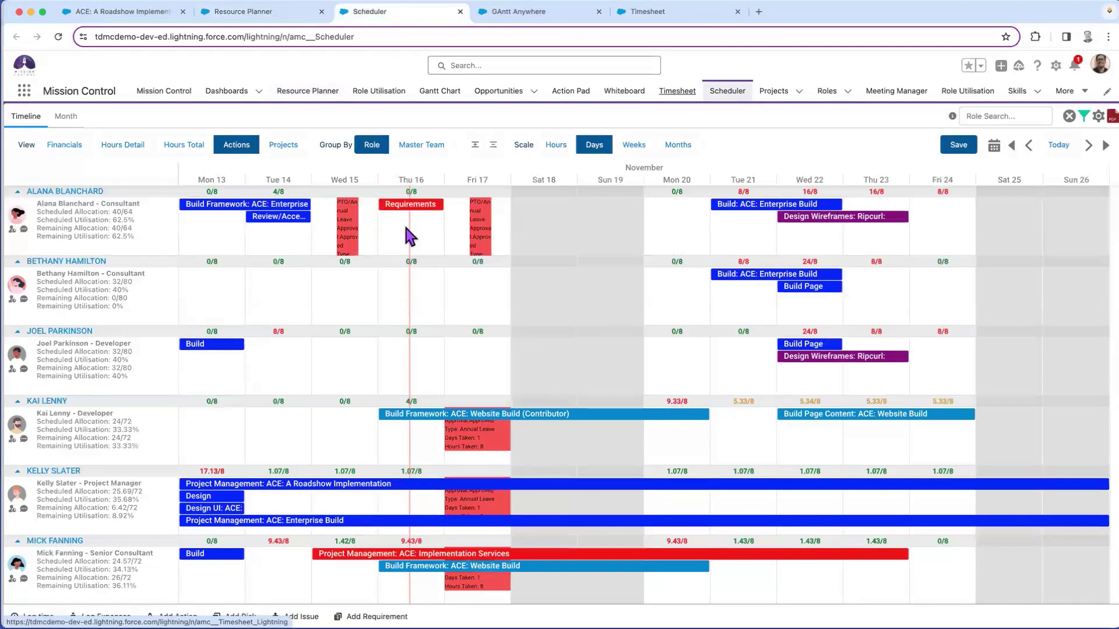
pyautogui.moveTo(412, 204); pyautogui.dragTo(417, 279)
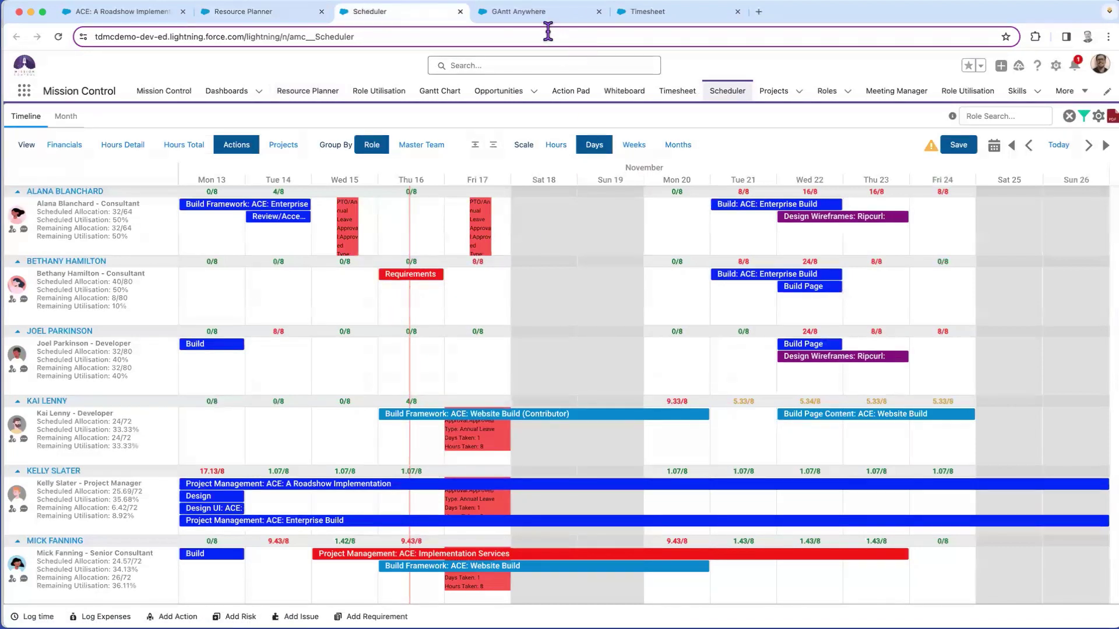
# In the multi-project Gantt, expand ACE: Implementation Services, ACE: Quality Implementation and its Requirements milestone
pyautogui.click(512, 14)
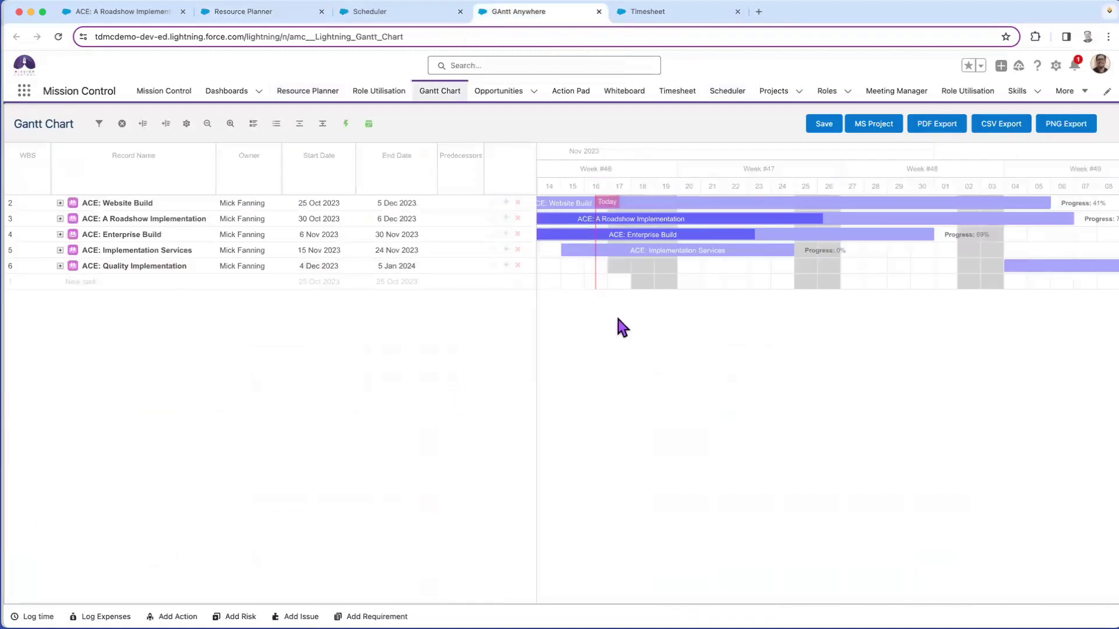
pyautogui.click(60, 250)
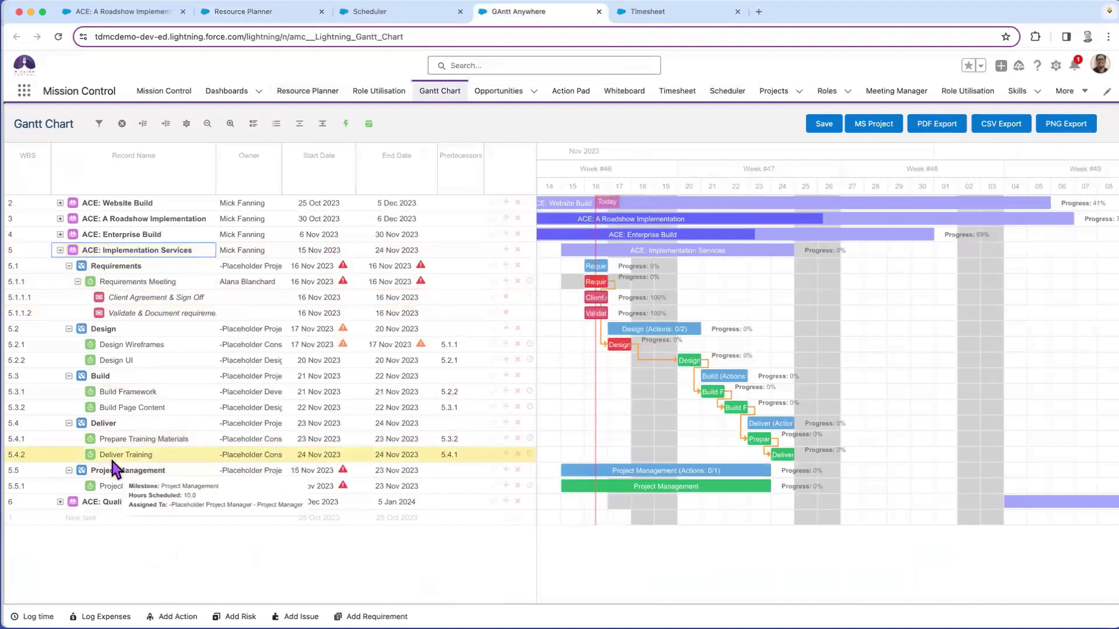
pyautogui.click(60, 502)
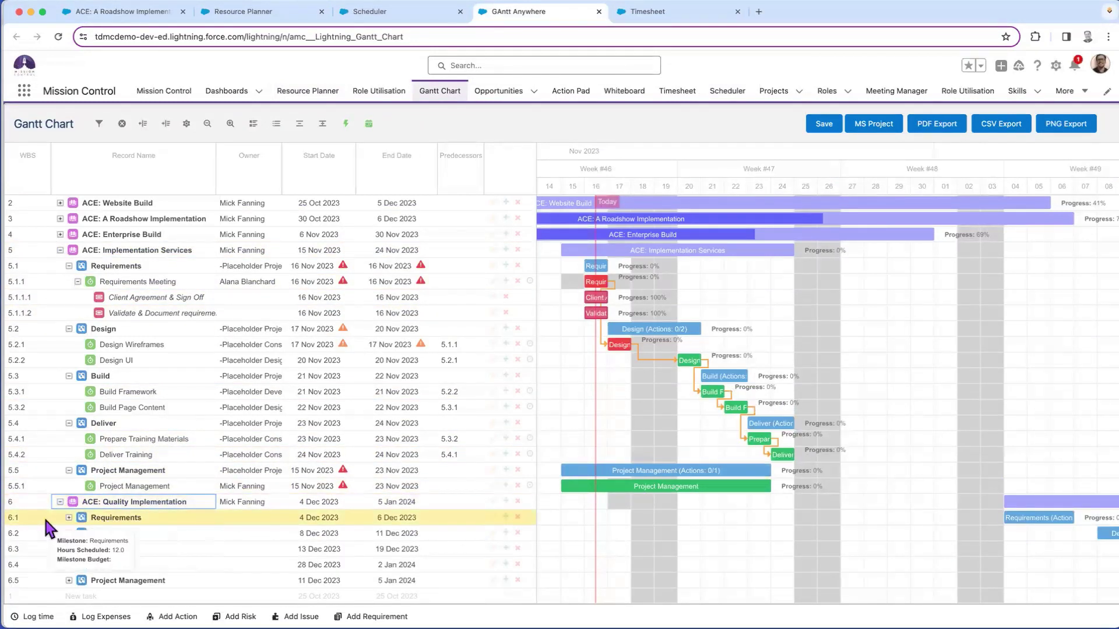
pyautogui.click(68, 518)
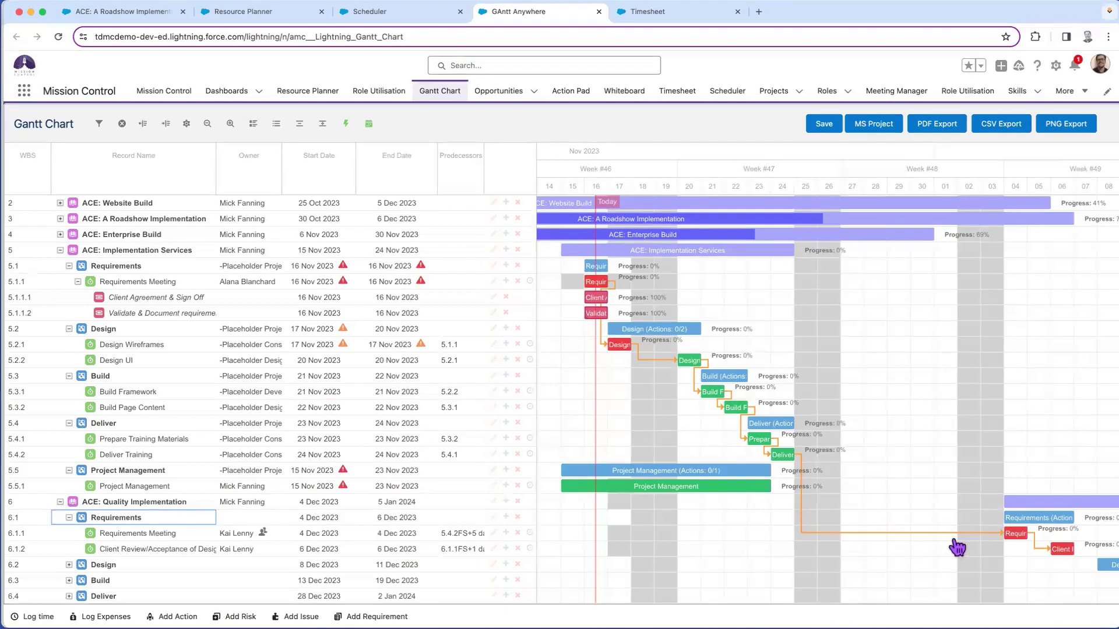
# Switch to the Timesheet tab showing the week of 13 Nov 2023, 38/40 hours logged
pyautogui.click(691, 23)
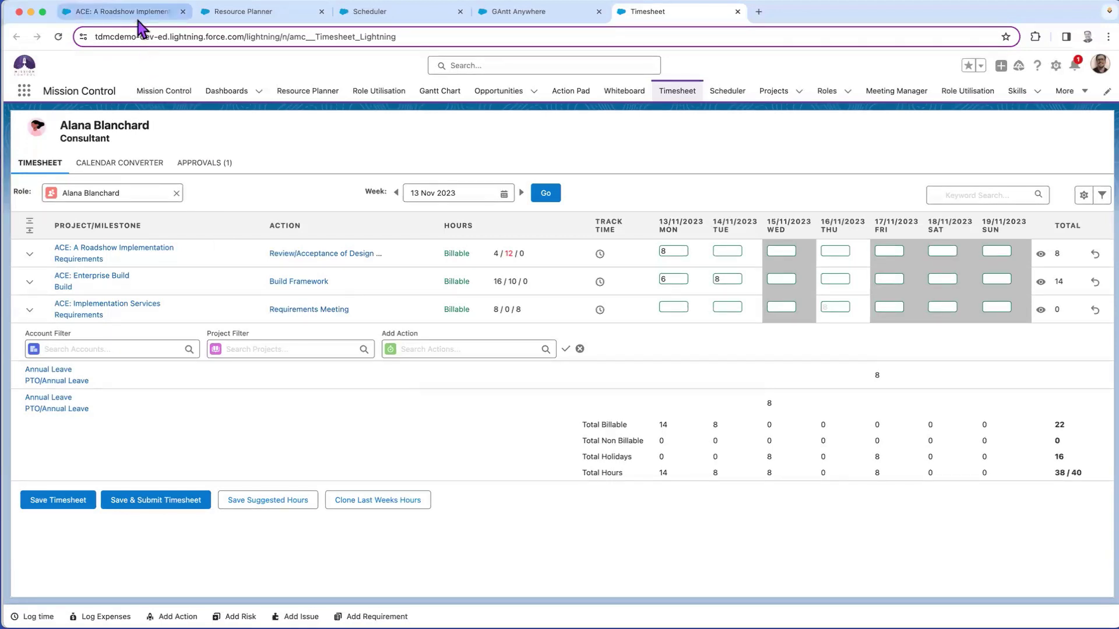
# Switch back to the ACE: A Roadshow Implementation project record on its Gantt Chart tab
pyautogui.click(122, 12)
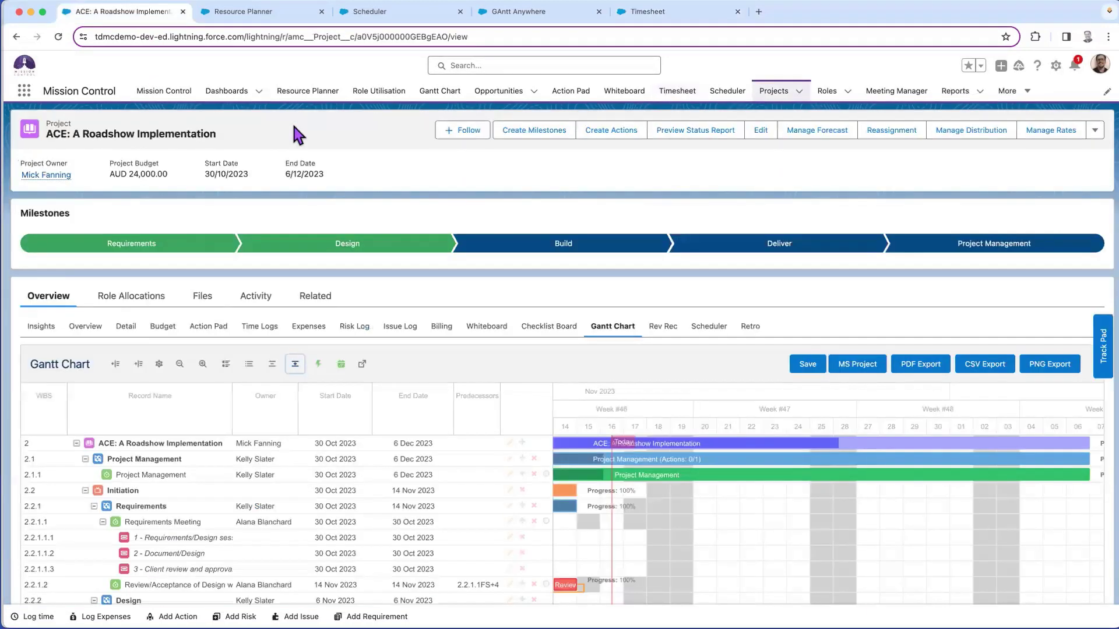